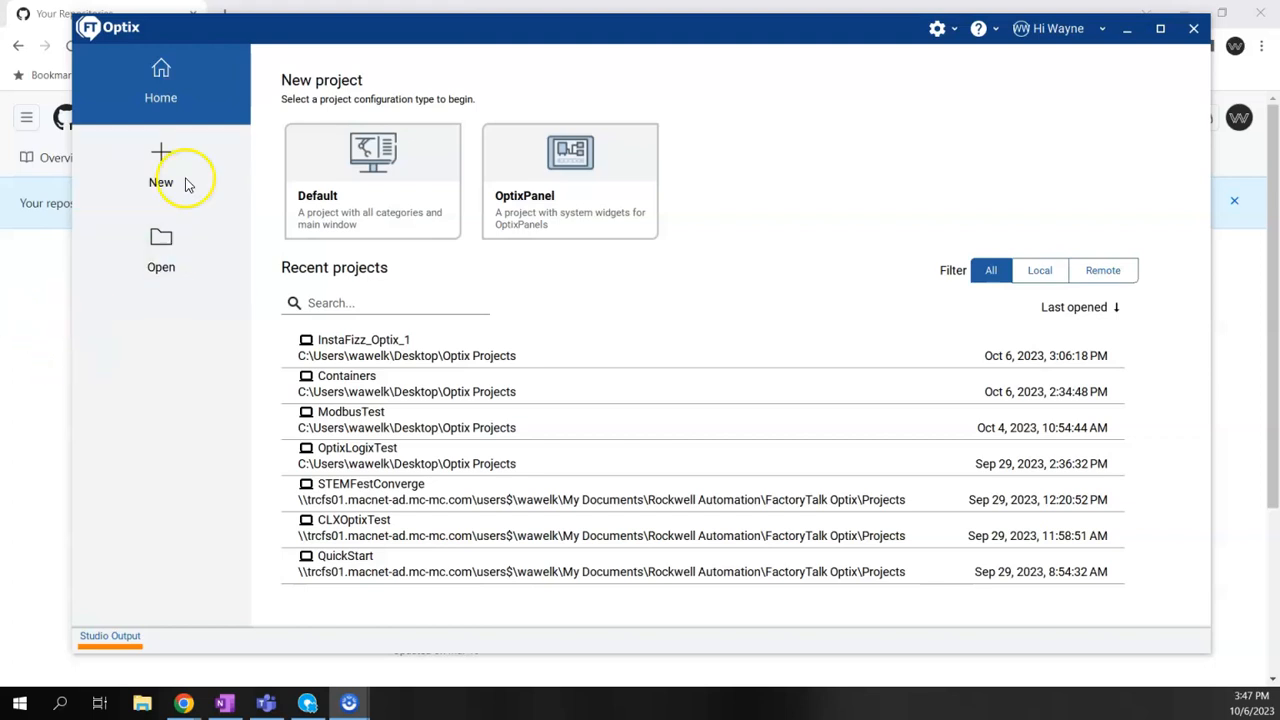
Review the version control user configuration, providers and identity login in the FactoryTalk Optix Studio options, then close them without saving.
left_click(72, 10)
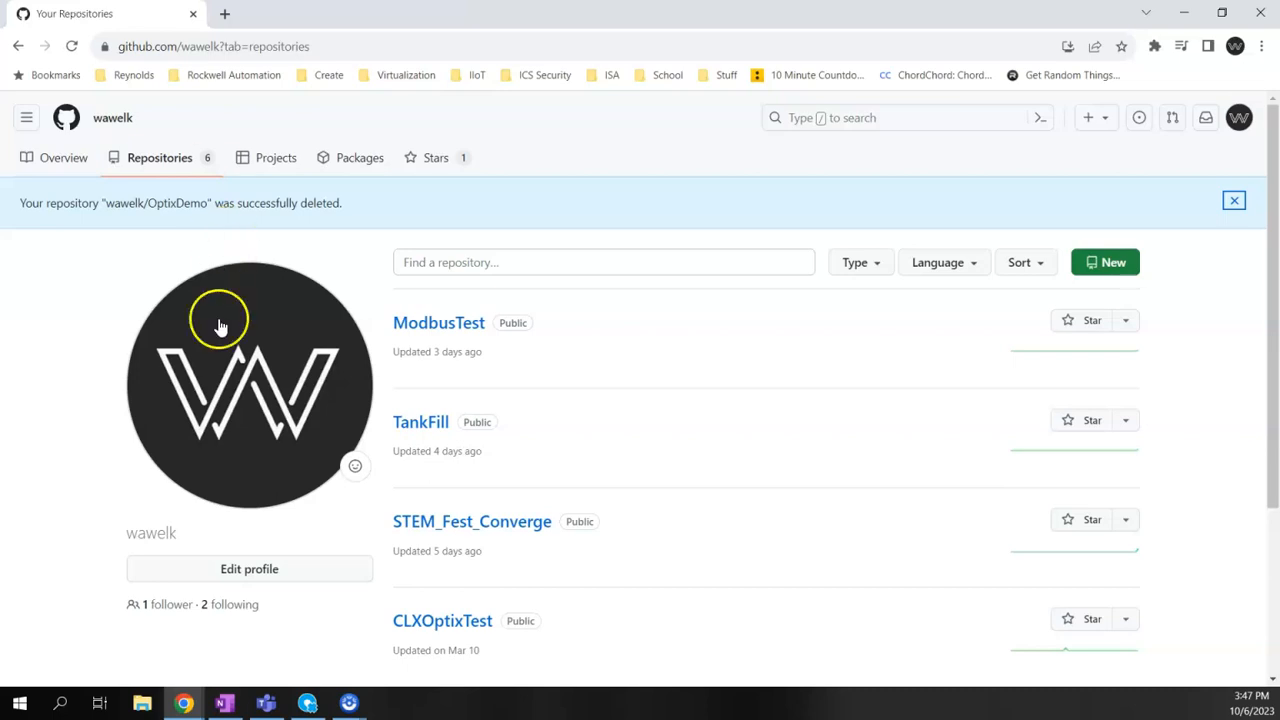
left_click(307, 703)
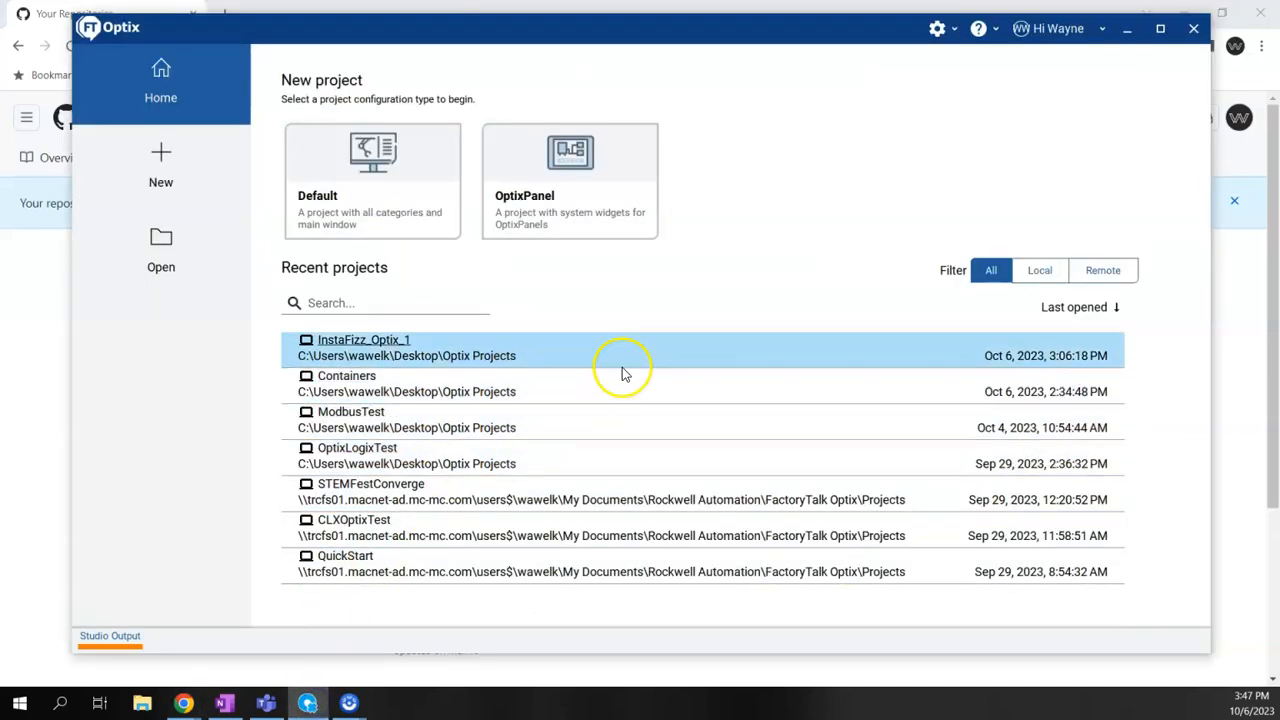
left_click(952, 34)
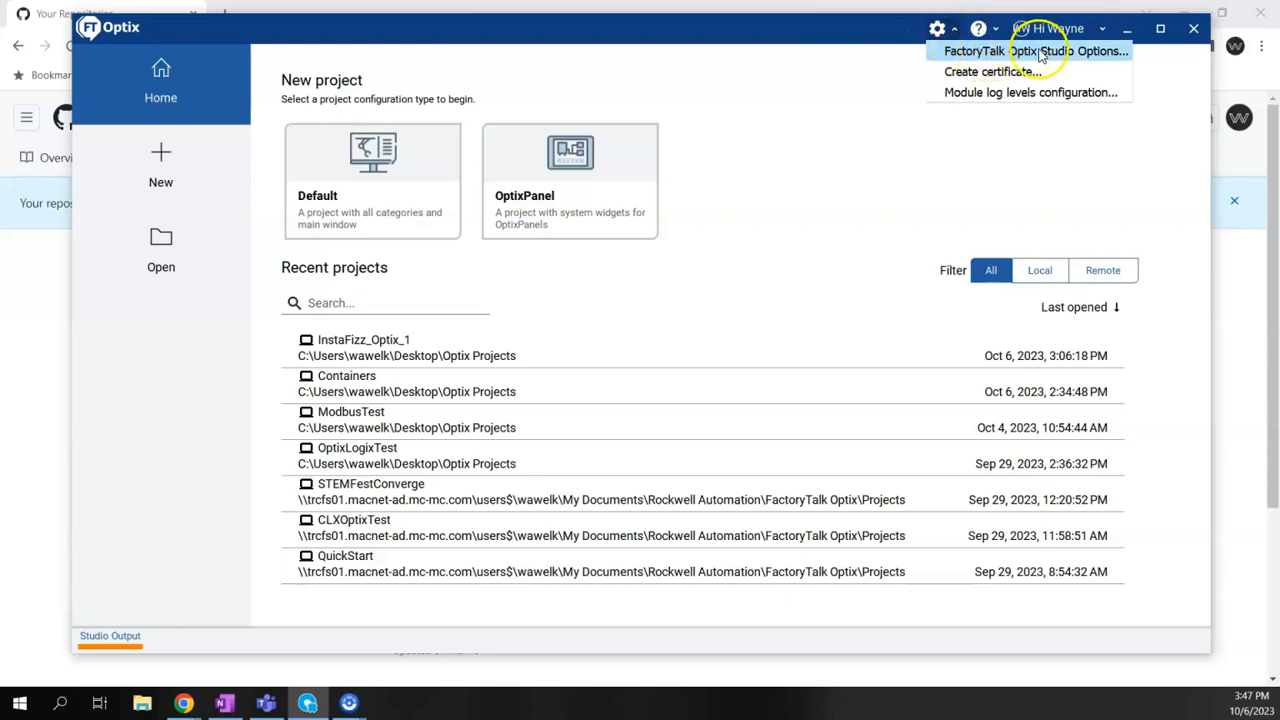
left_click(1070, 55)
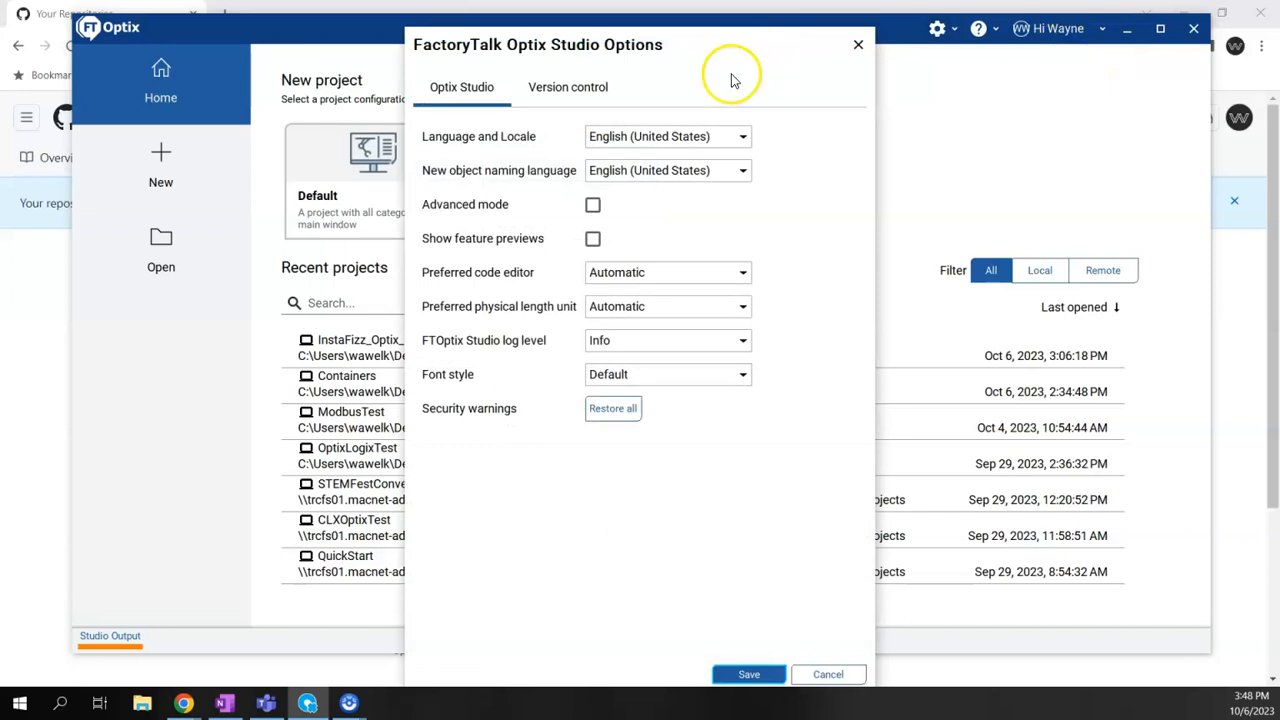
left_click(592, 92)
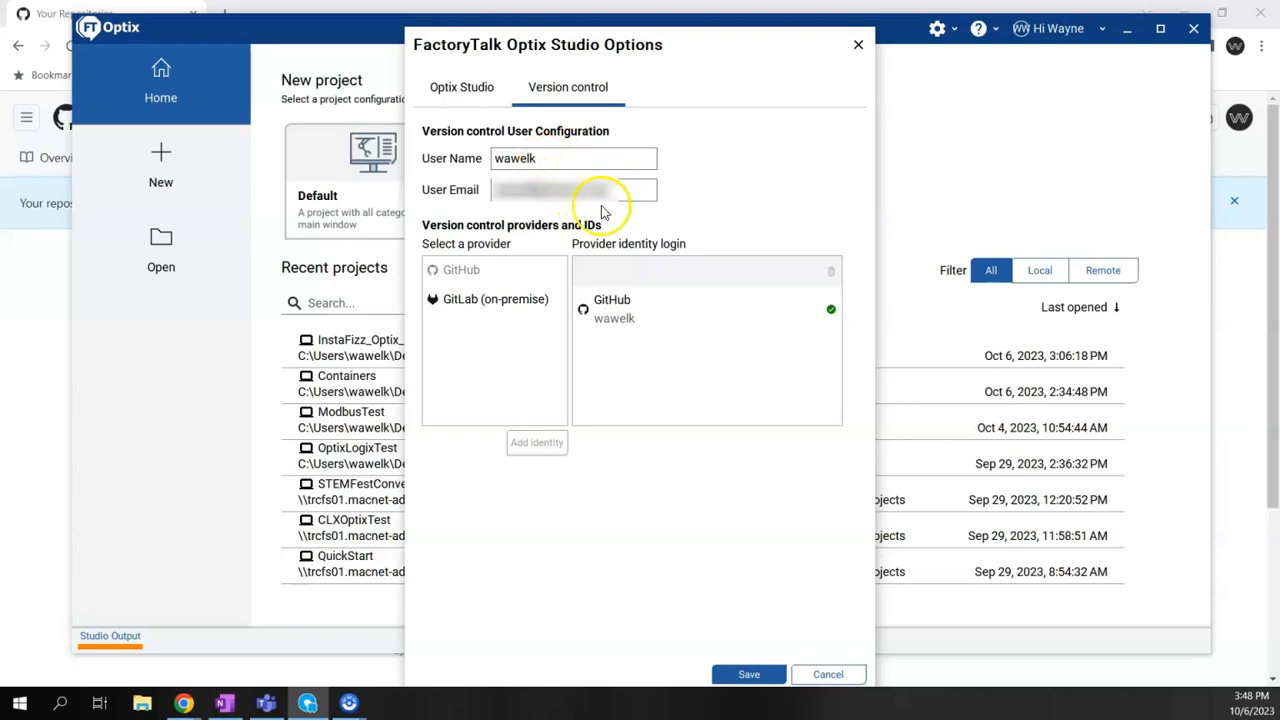
left_click(459, 270)
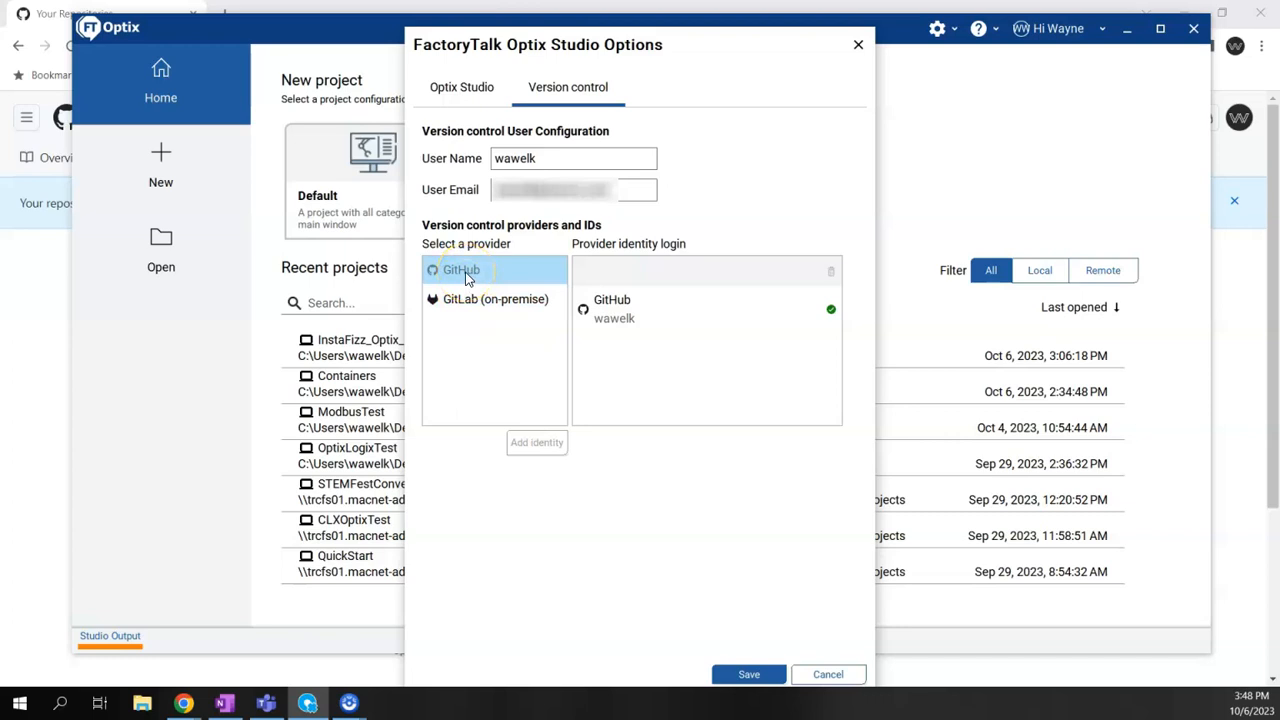
left_click(463, 304)
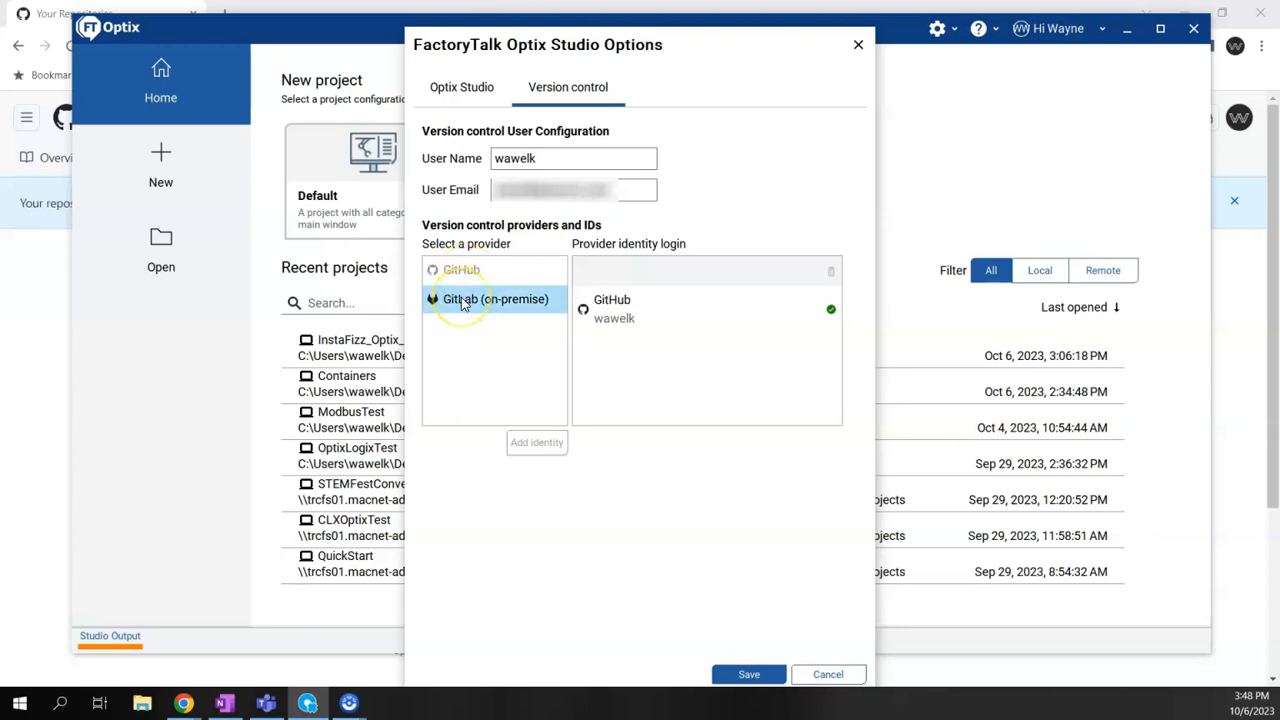
left_click(460, 300)
left_click(468, 270)
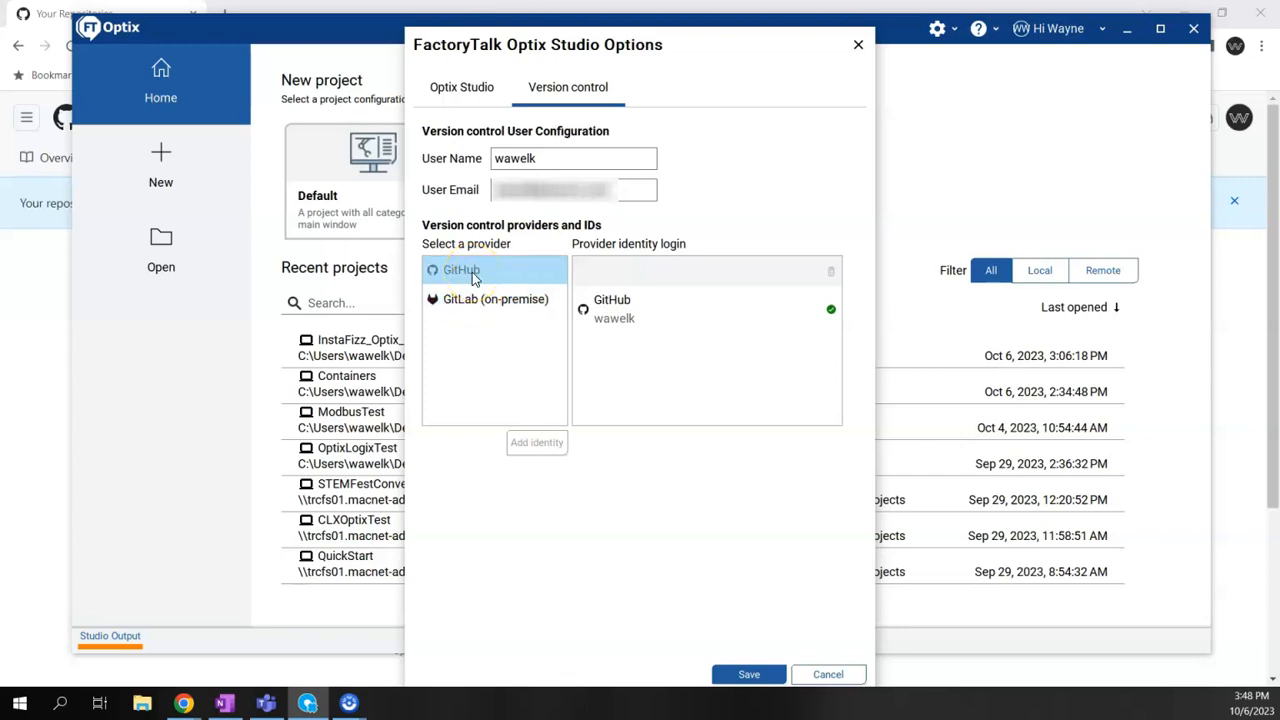
left_click(605, 310)
left_click(529, 298)
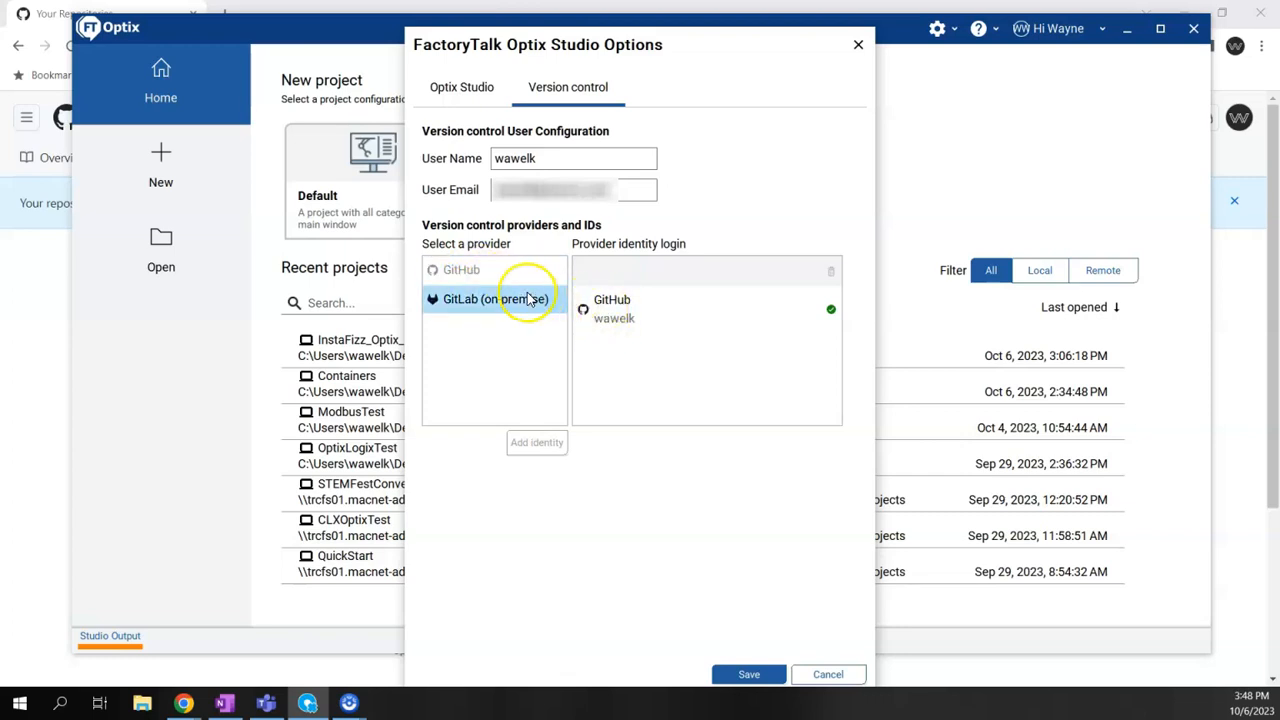
left_click(518, 282)
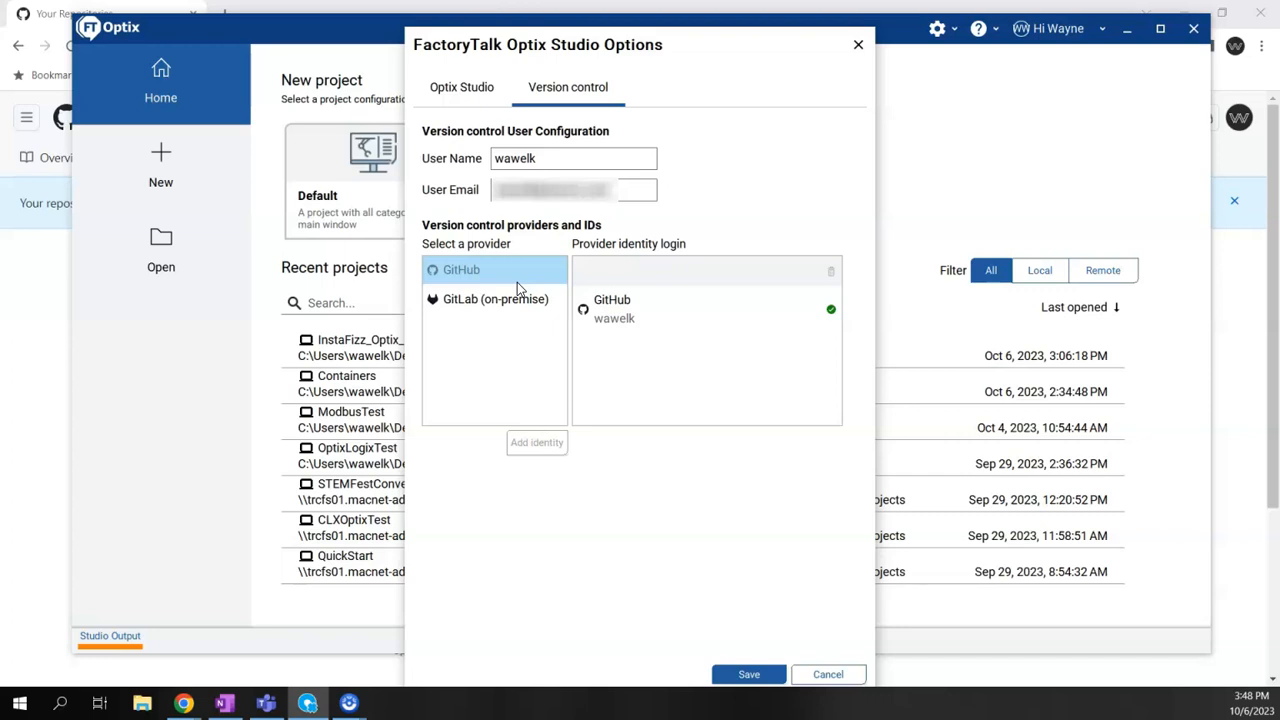
left_click(828, 674)
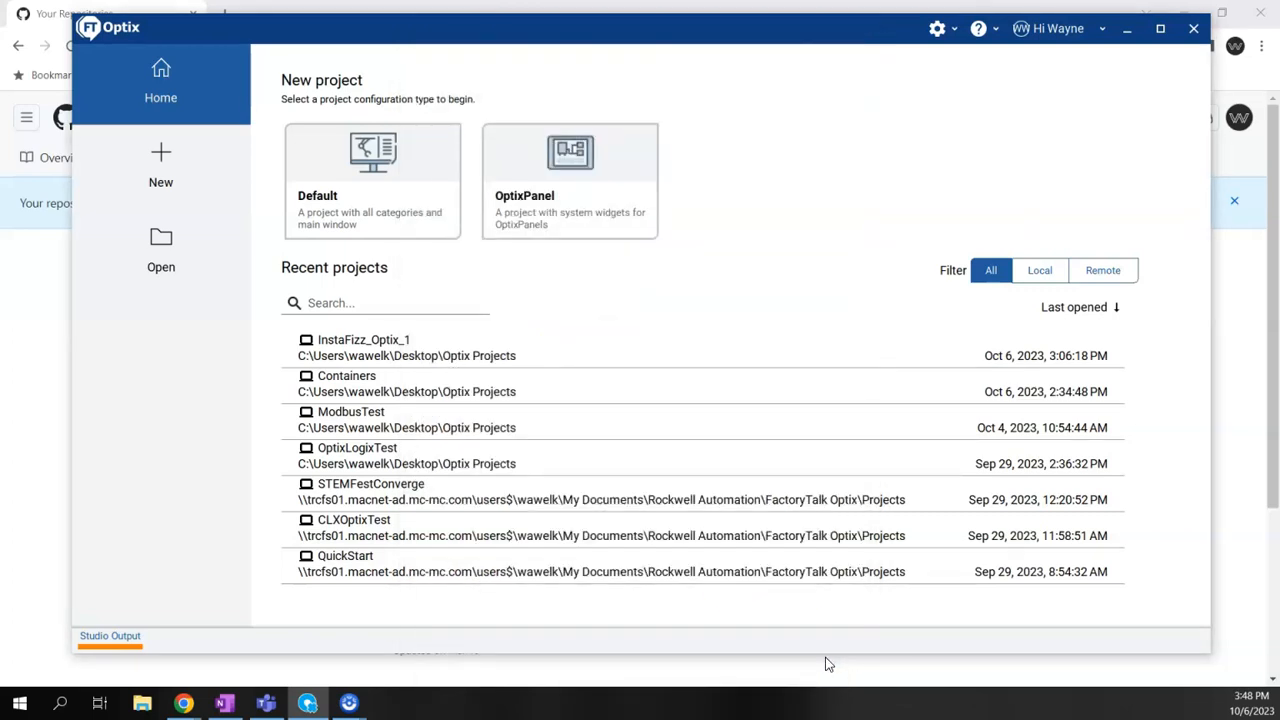
Create a Default project named NewHMIProject with version control, encrypted secrets and the PC Runtime 800x600 window size.
left_click(390, 221)
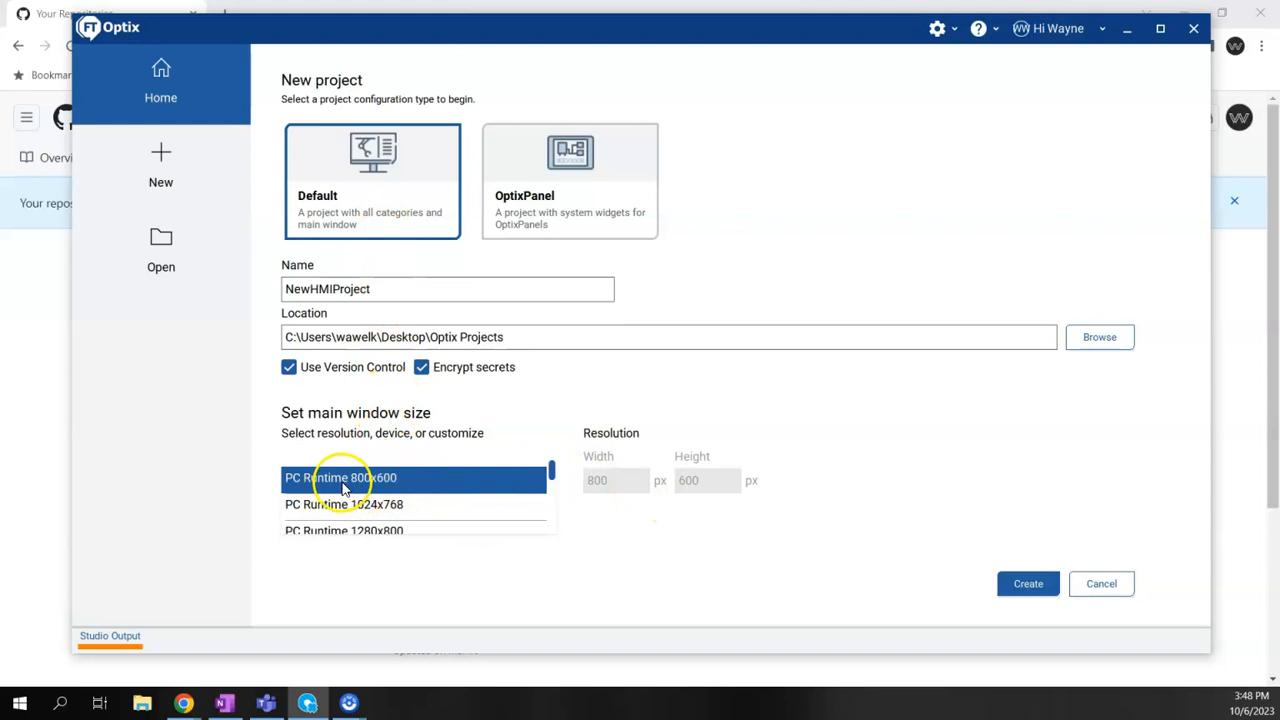
left_click(1024, 588)
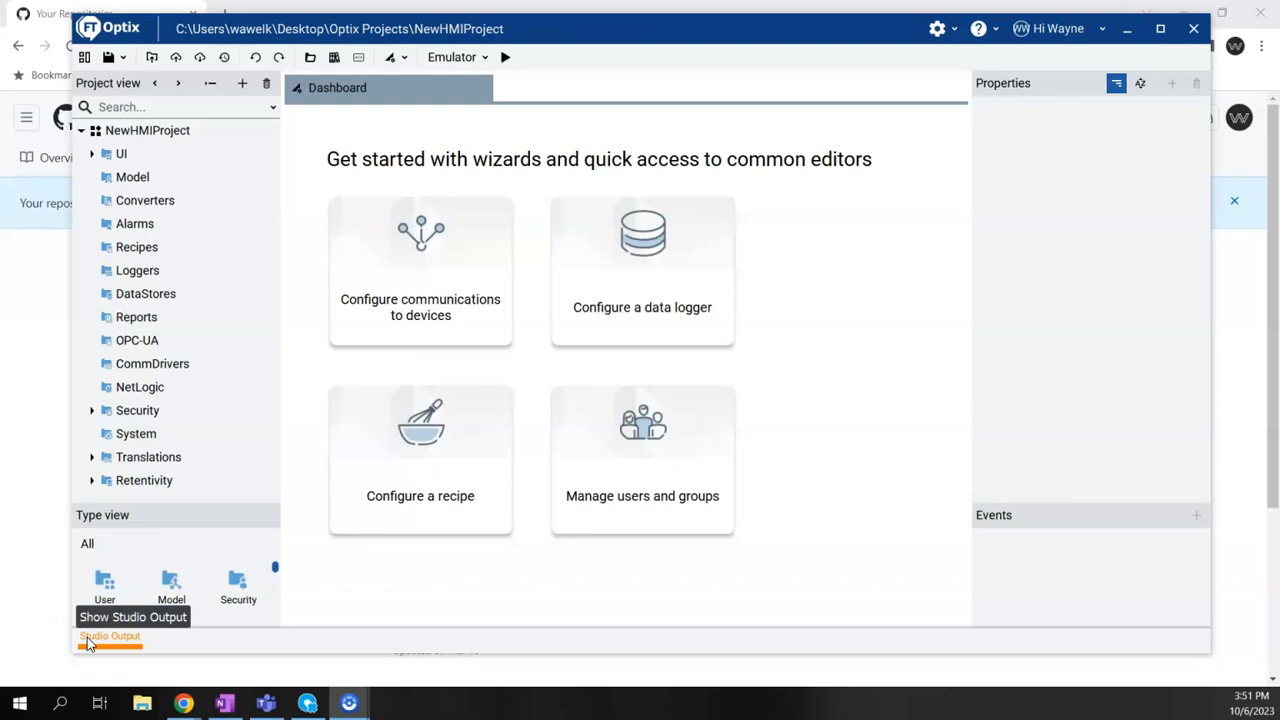
Switch to GitHub in Chrome, start a new repository and name it NewHMIProject.
left_click(45, 14)
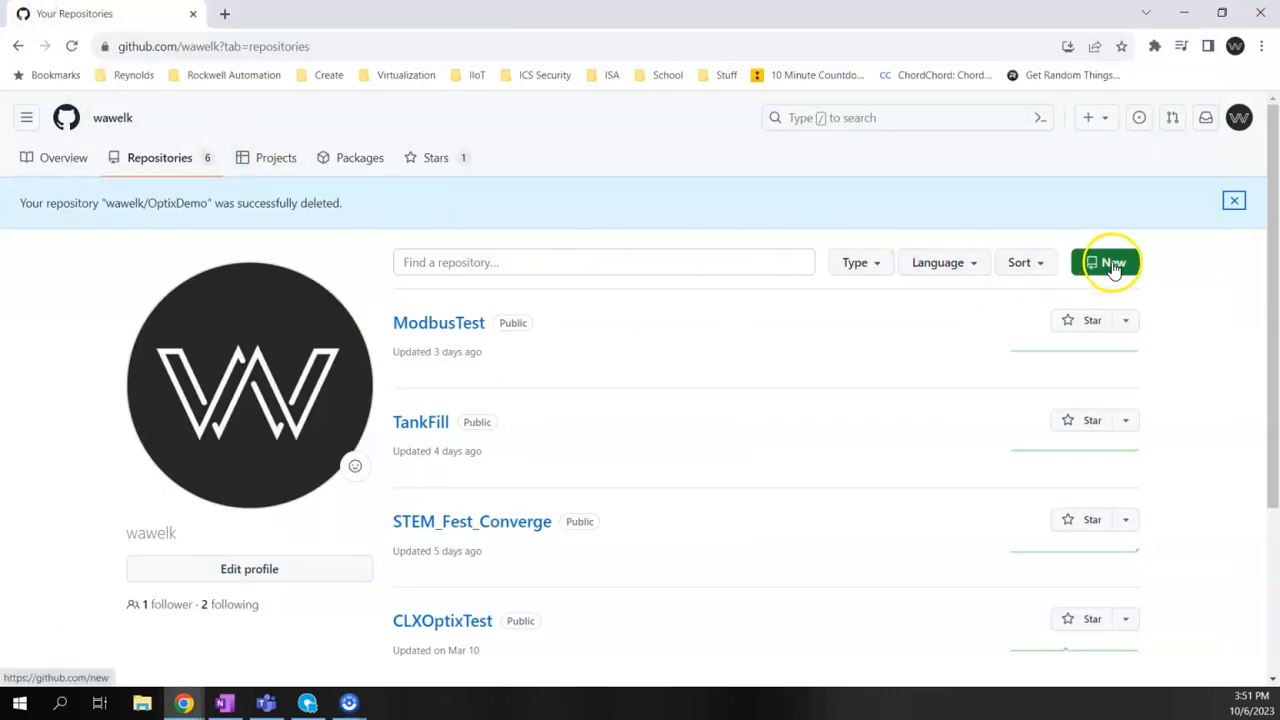
left_click(1113, 266)
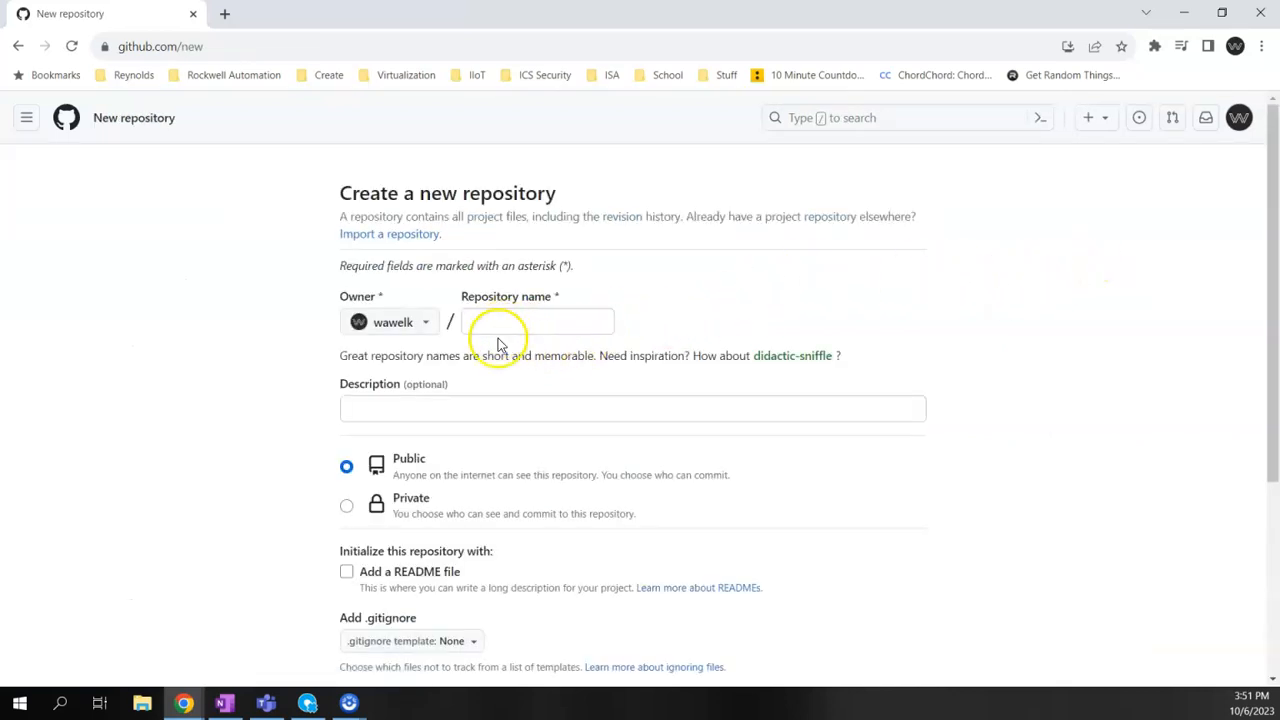
left_click(307, 703)
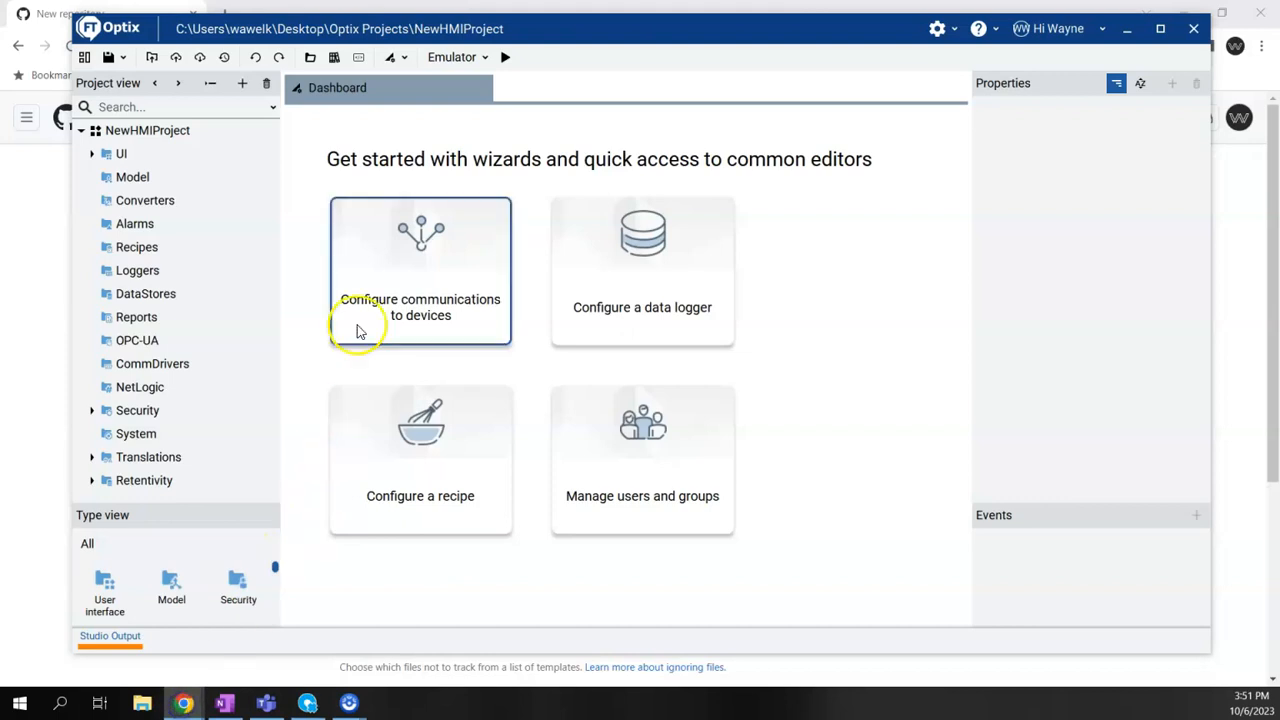
left_click(48, 14)
left_click(486, 321)
type("NewHMIProject")
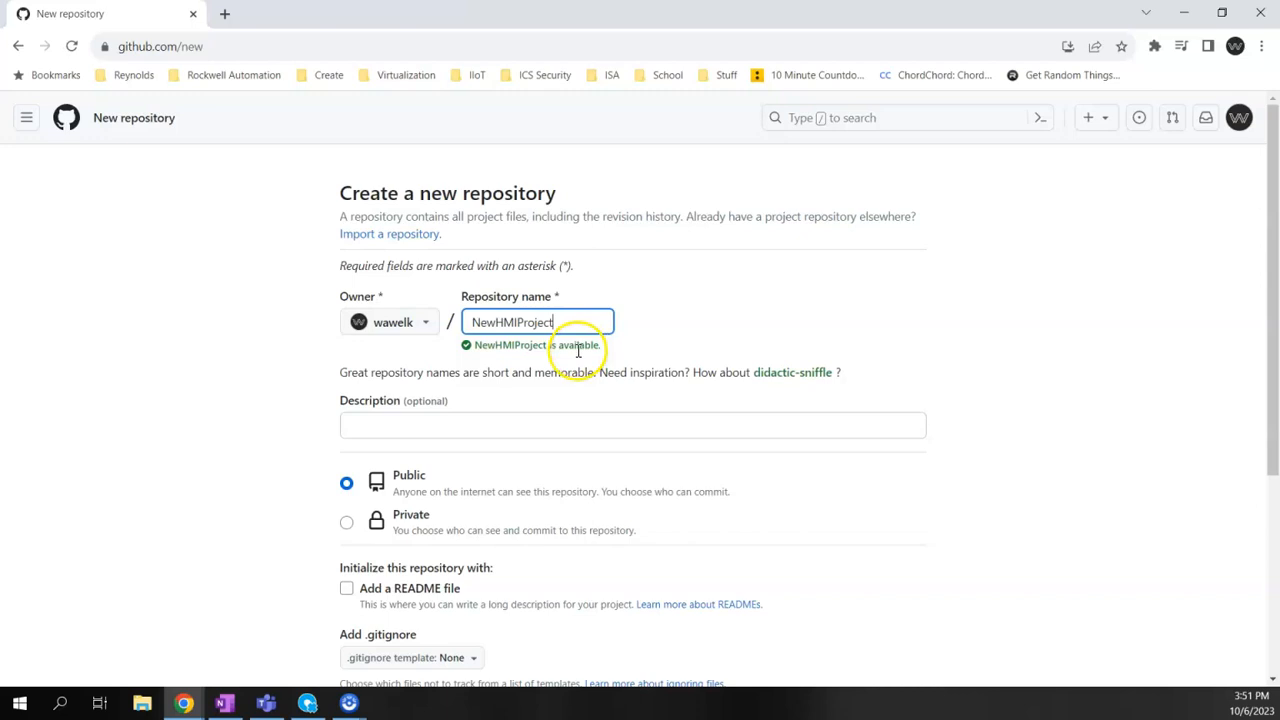
Create the repository as public without a README, .gitignore or license, and copy its HTTPS URL.
scroll(310, 425, "down", 2)
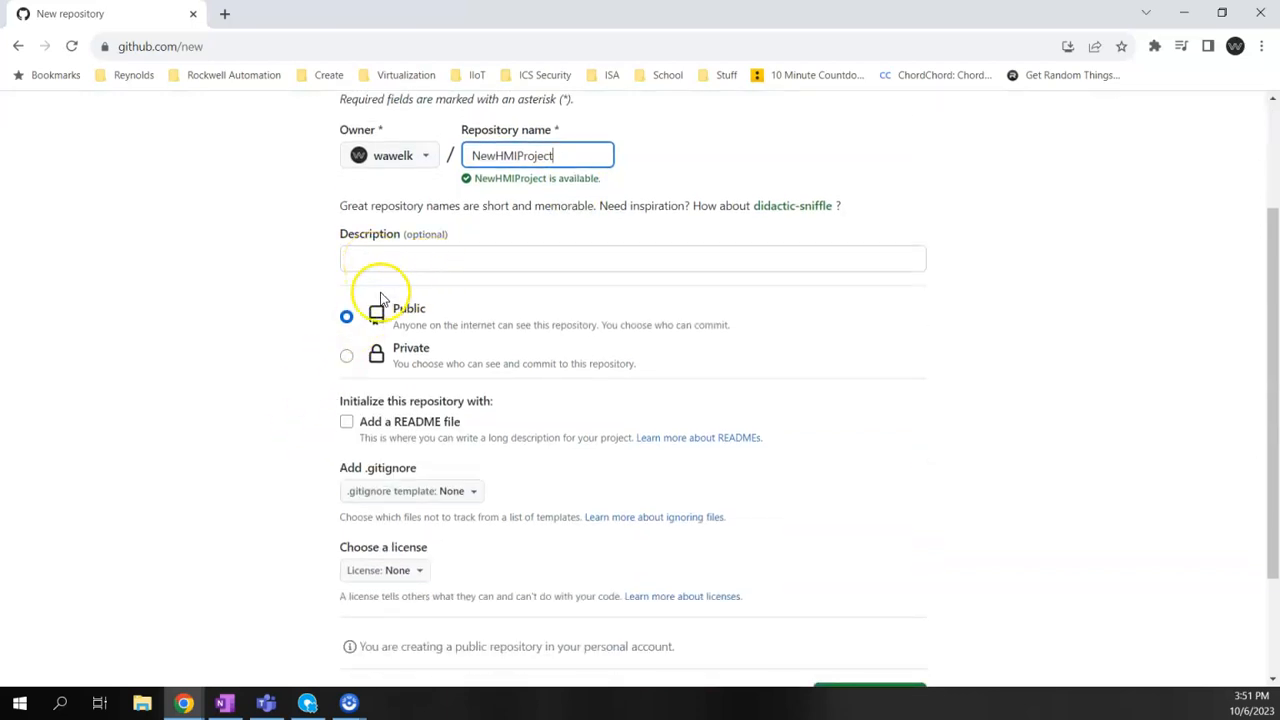
scroll(385, 280, "down", 2)
scroll(350, 185, "up", 1)
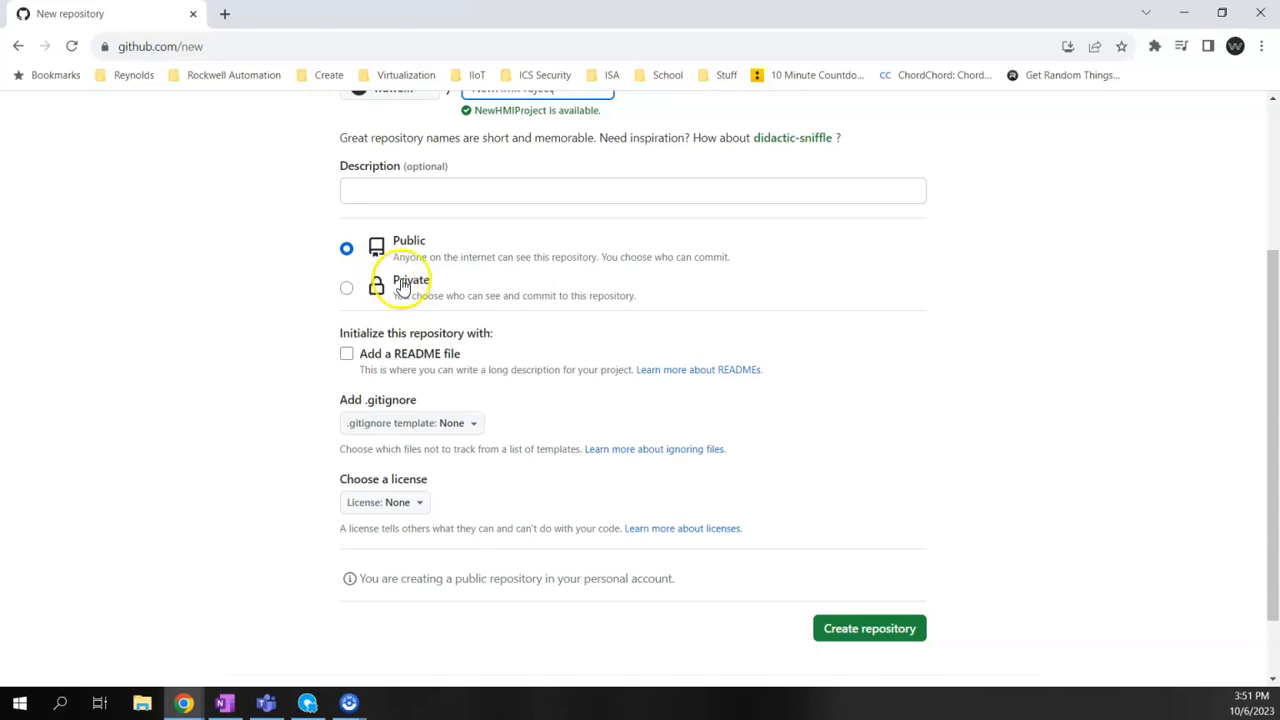
scroll(393, 290, "down", 1)
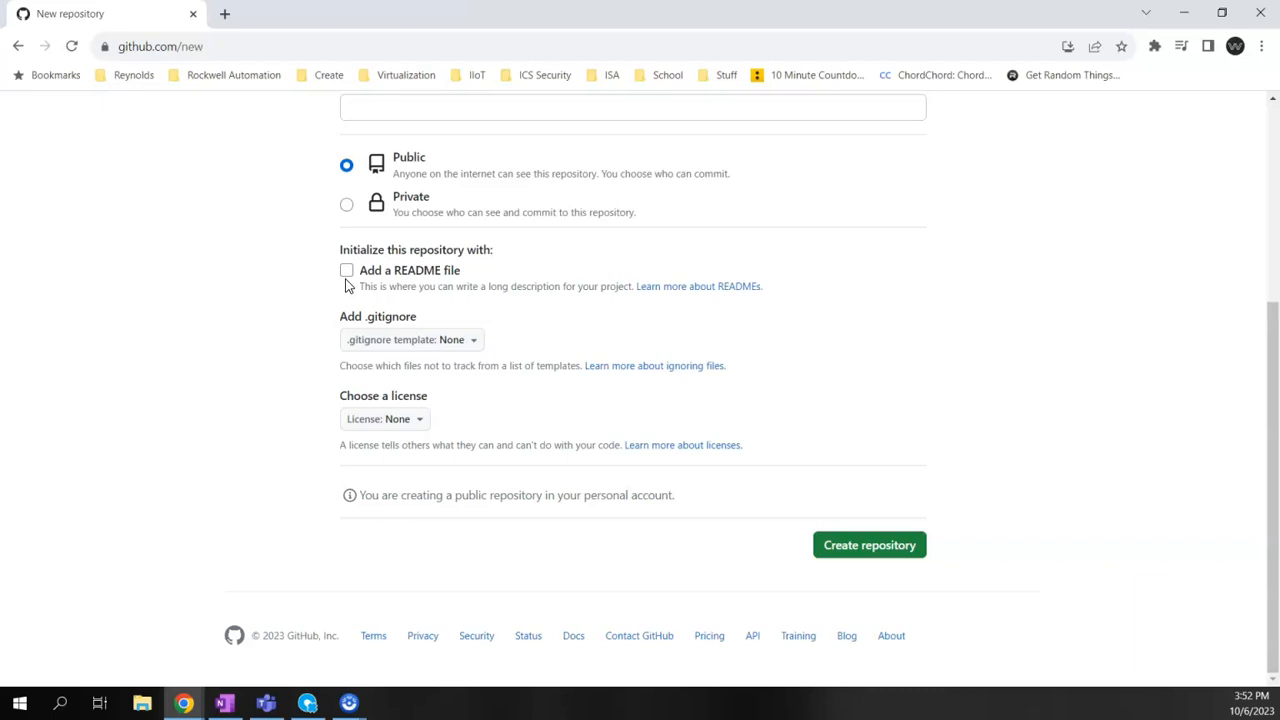
left_click(345, 282)
left_click(890, 552)
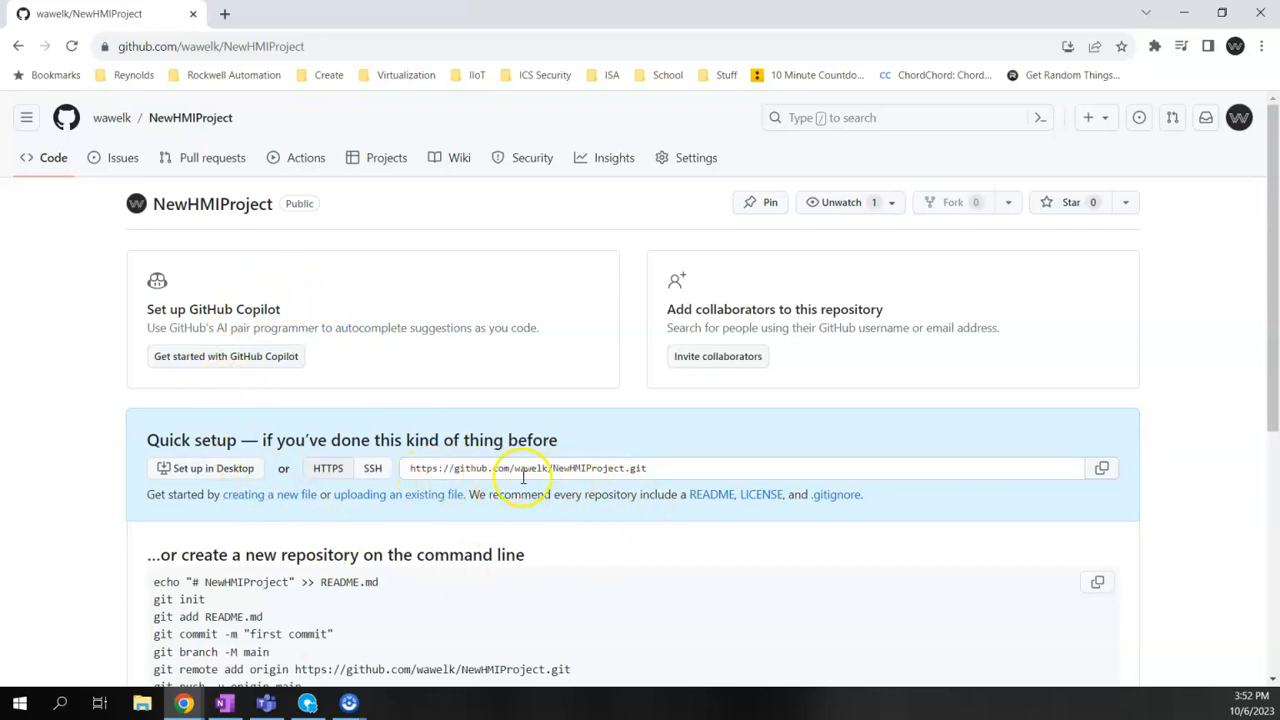
left_click(1100, 469)
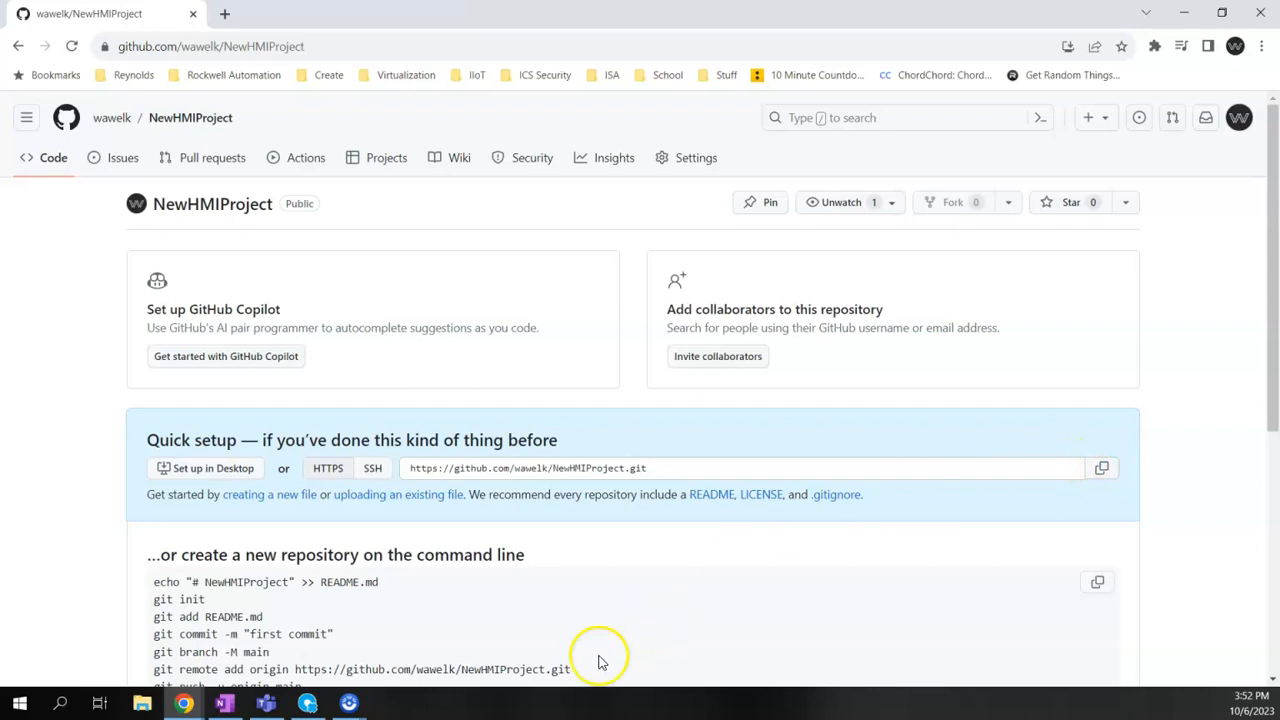
Switch to FactoryTalk Optix Studio and start pushing the project to remote, committing it with the message "Rev 1".
left_click(308, 704)
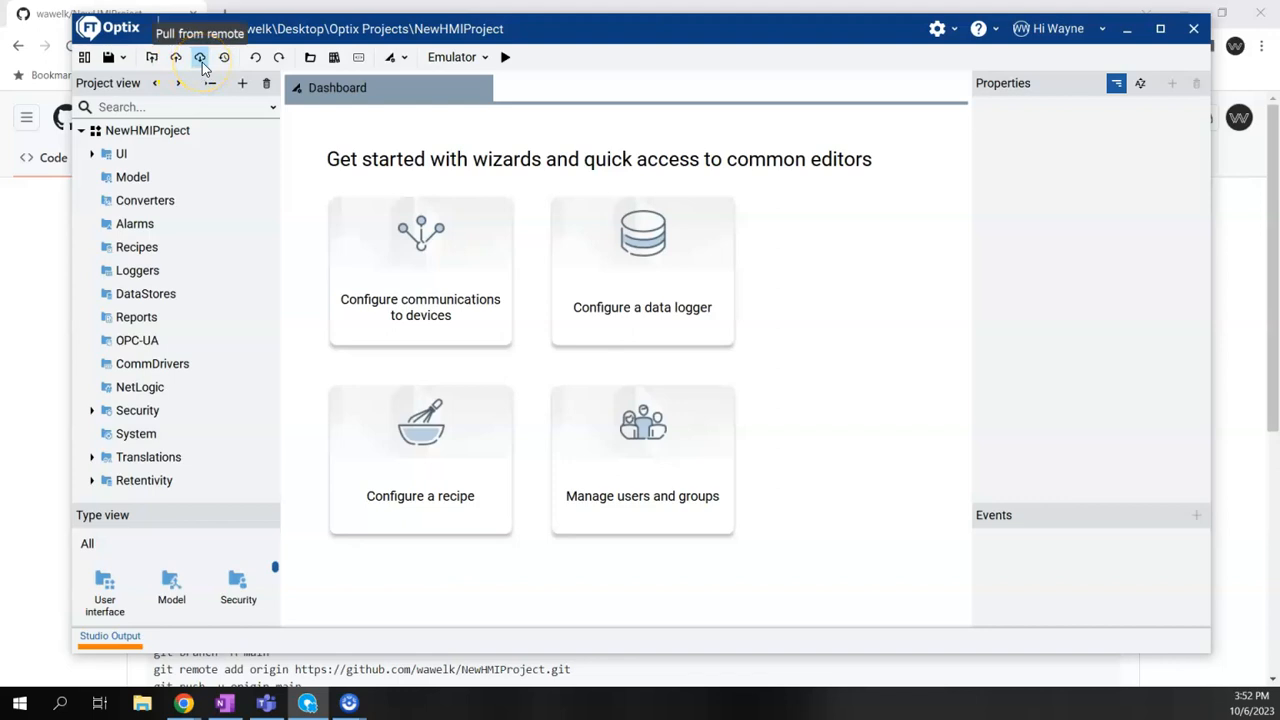
left_click(177, 60)
left_click(176, 60)
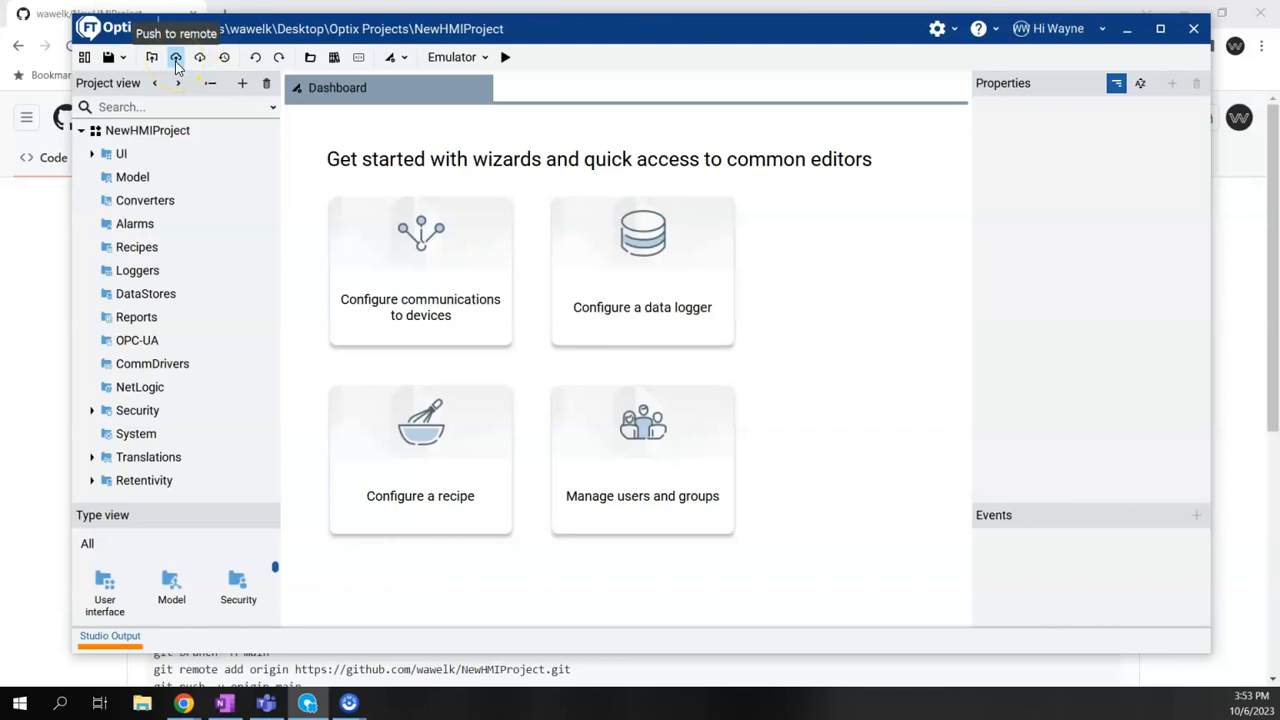
left_click(176, 60)
left_click(177, 62)
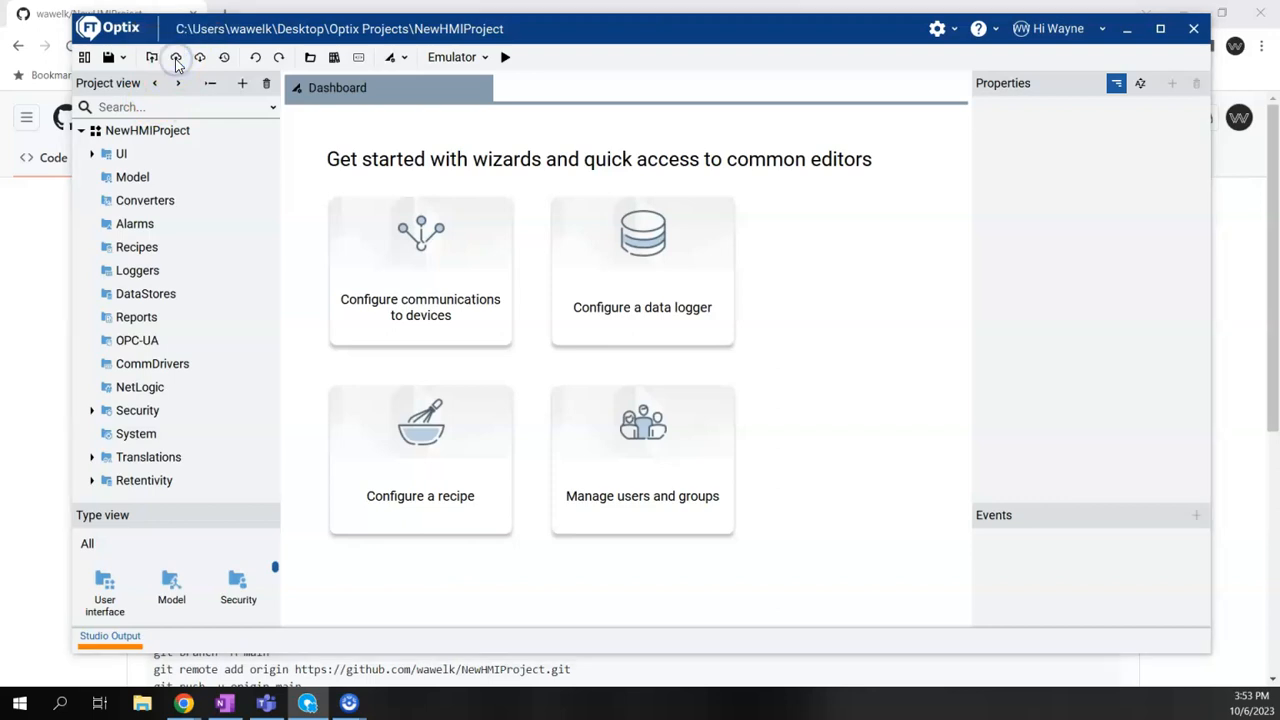
left_click(472, 370)
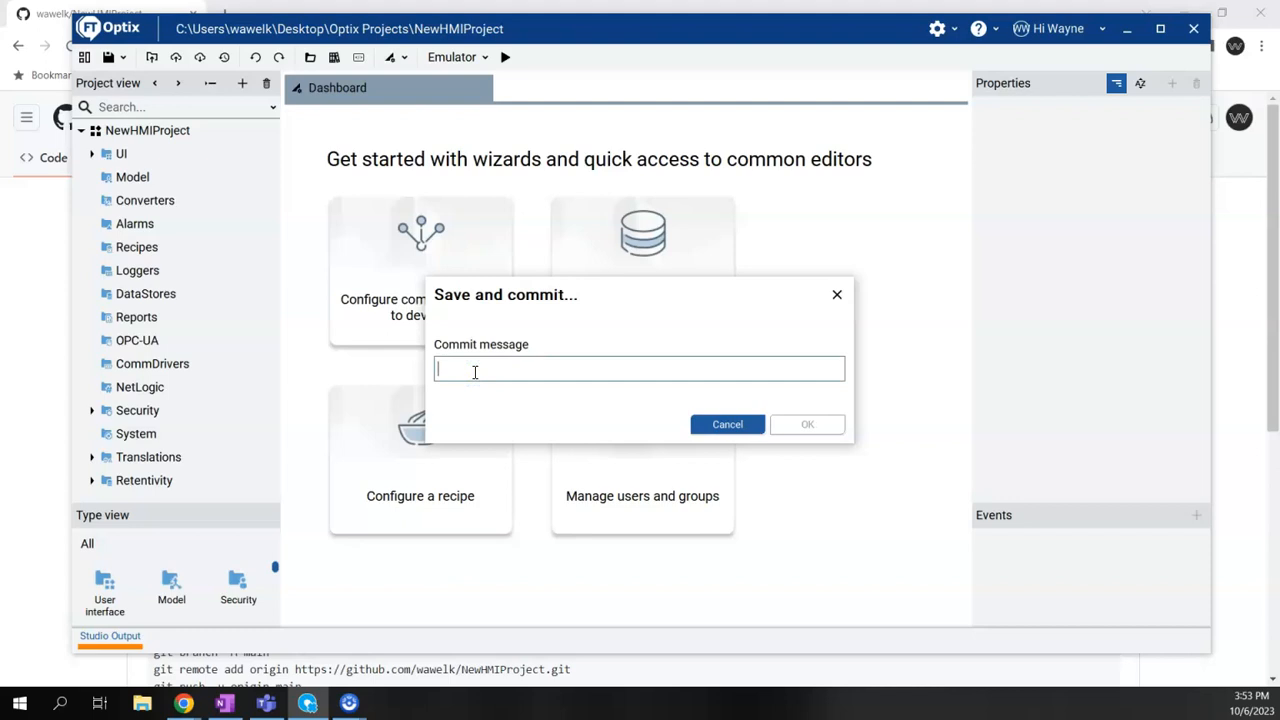
type("Rev 1")
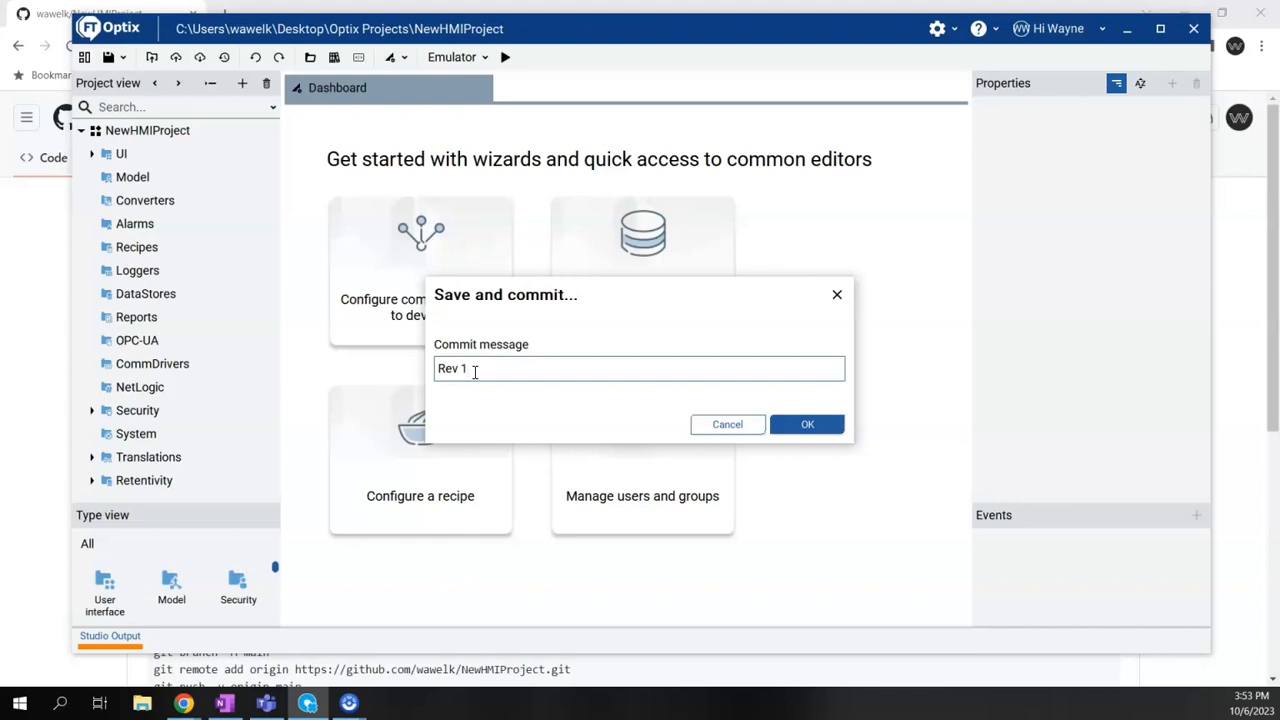
left_click(805, 426)
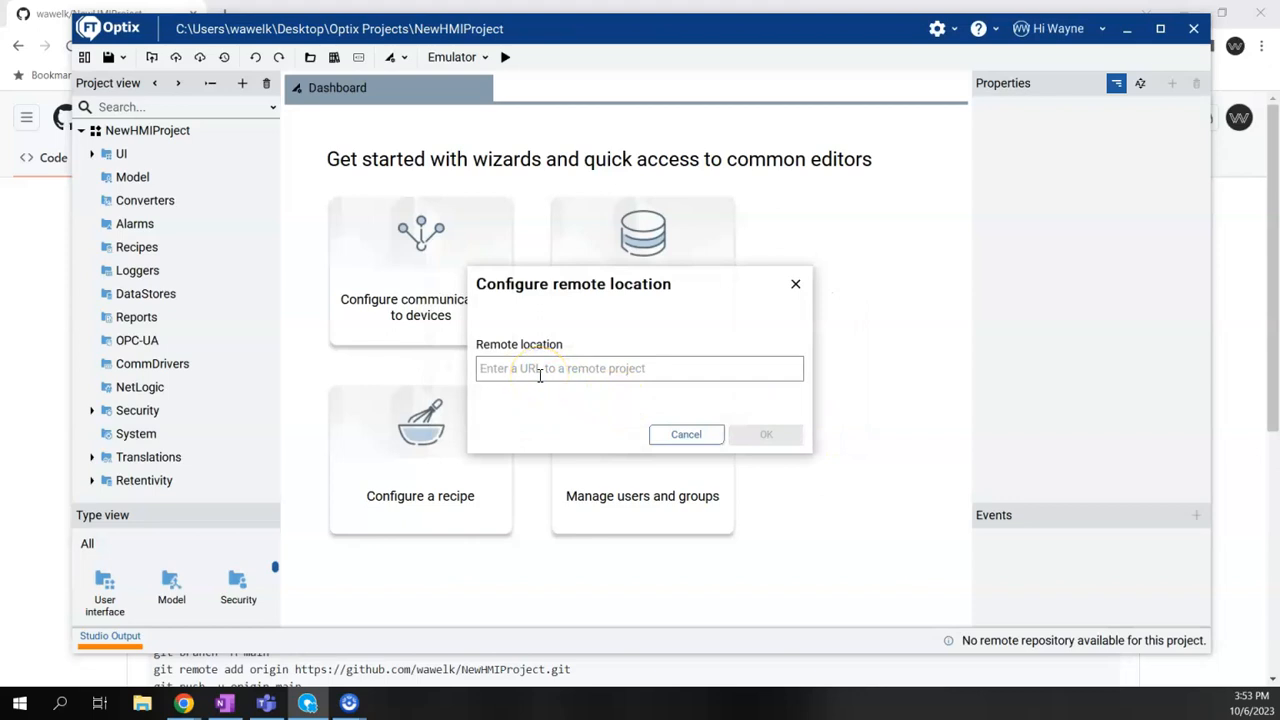
Set the remote location to the copied NewHMIProject repository URL and push the project.
left_click(542, 369)
key("ctrl+v")
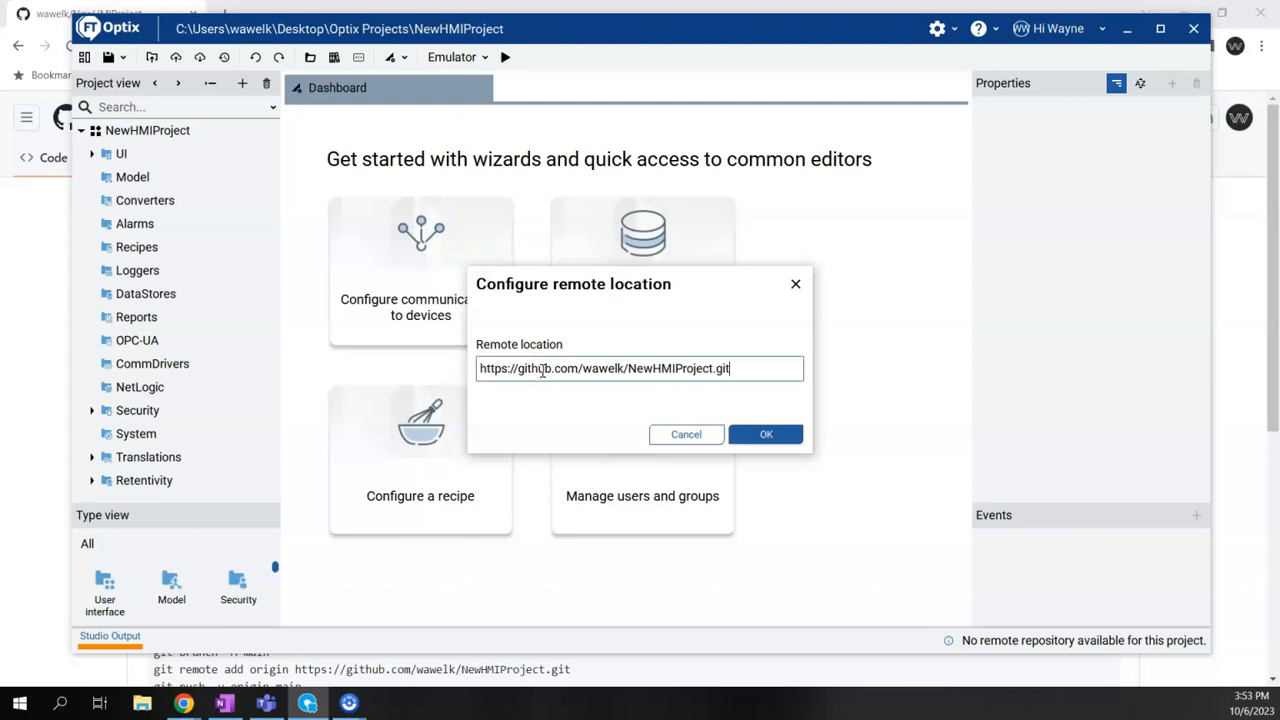
left_click(770, 438)
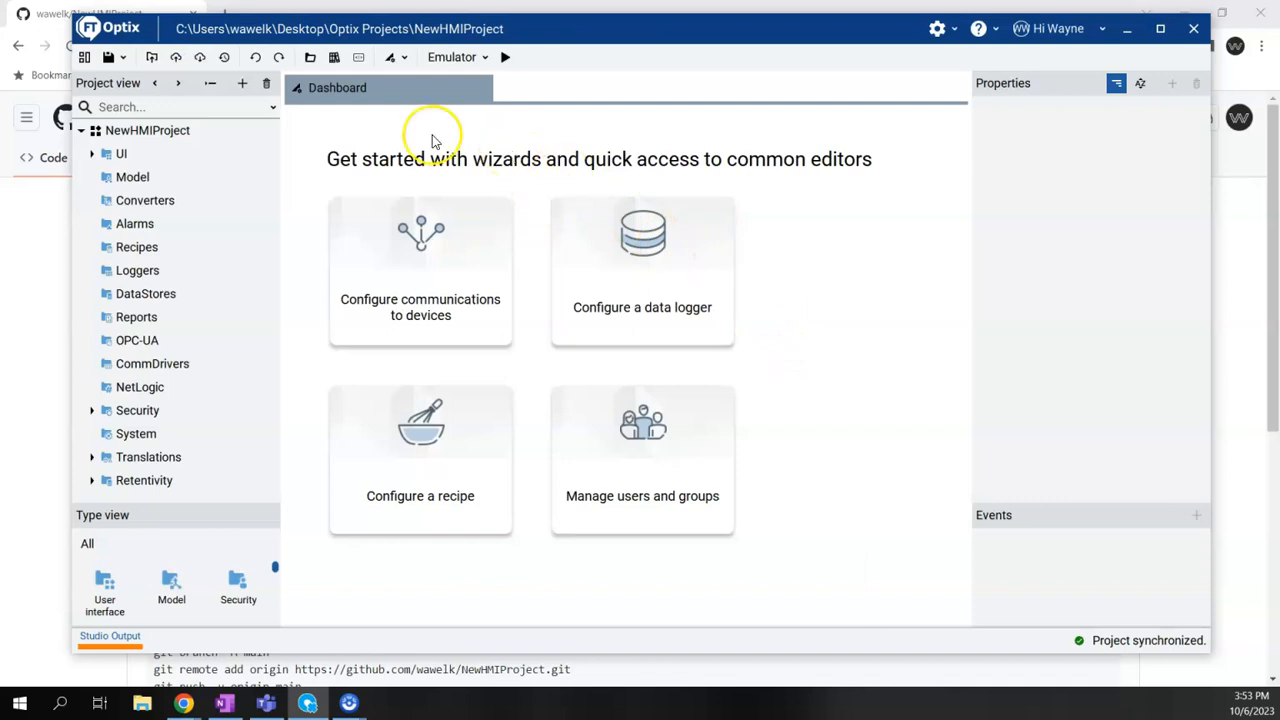
Switch to Chrome and check the pushed project files in the NewHMIProject repository.
left_click(42, 13)
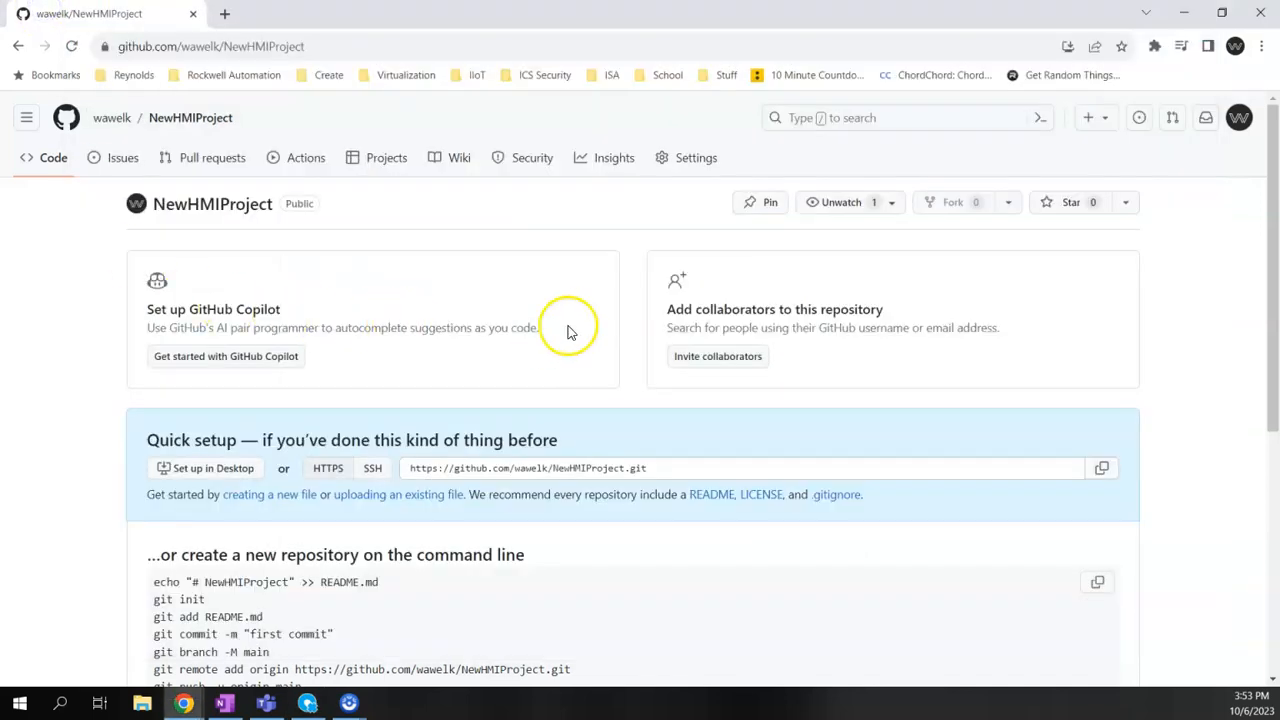
left_click(203, 213)
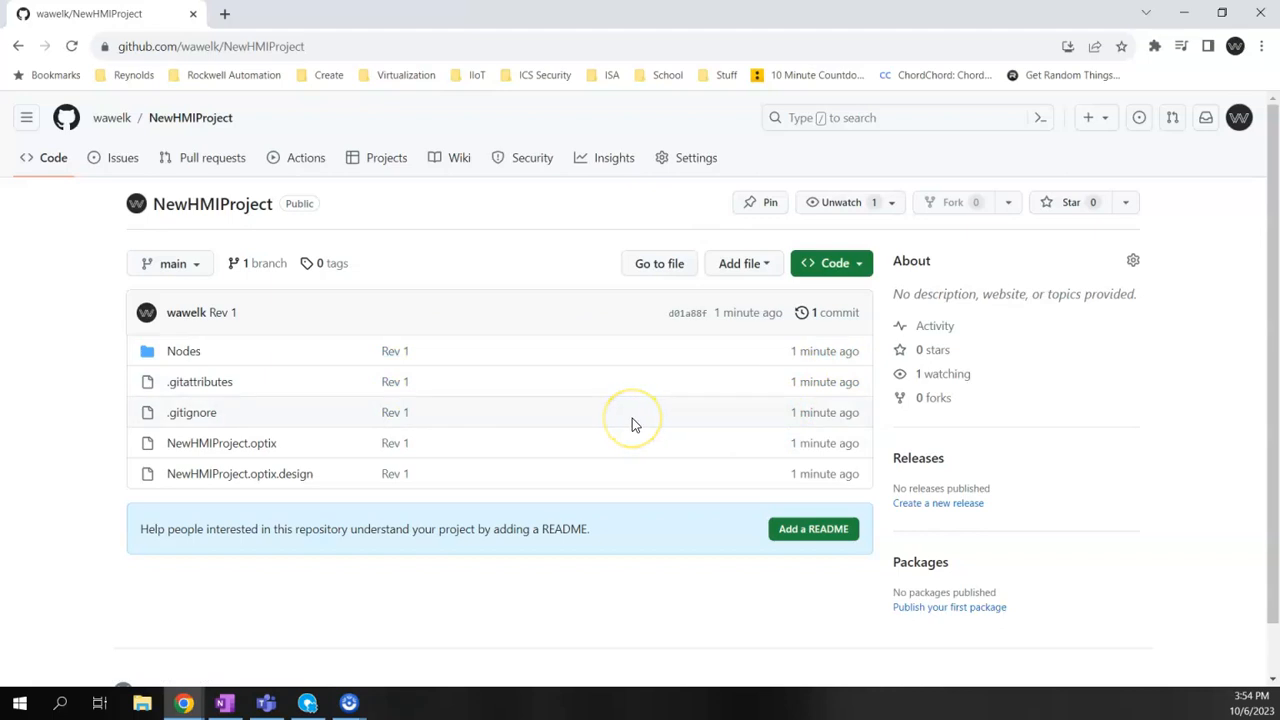
Switch back to FactoryTalk Optix Studio and pull the project from the remote repository.
left_click(309, 707)
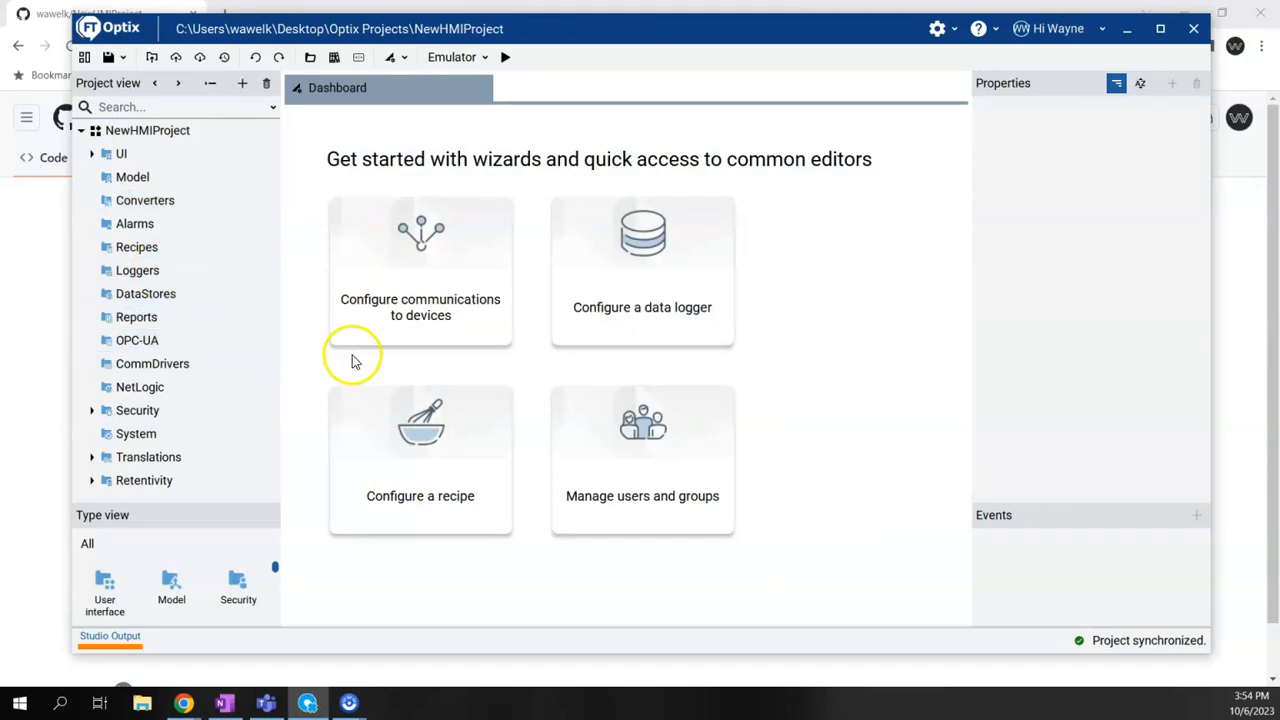
left_click(177, 58)
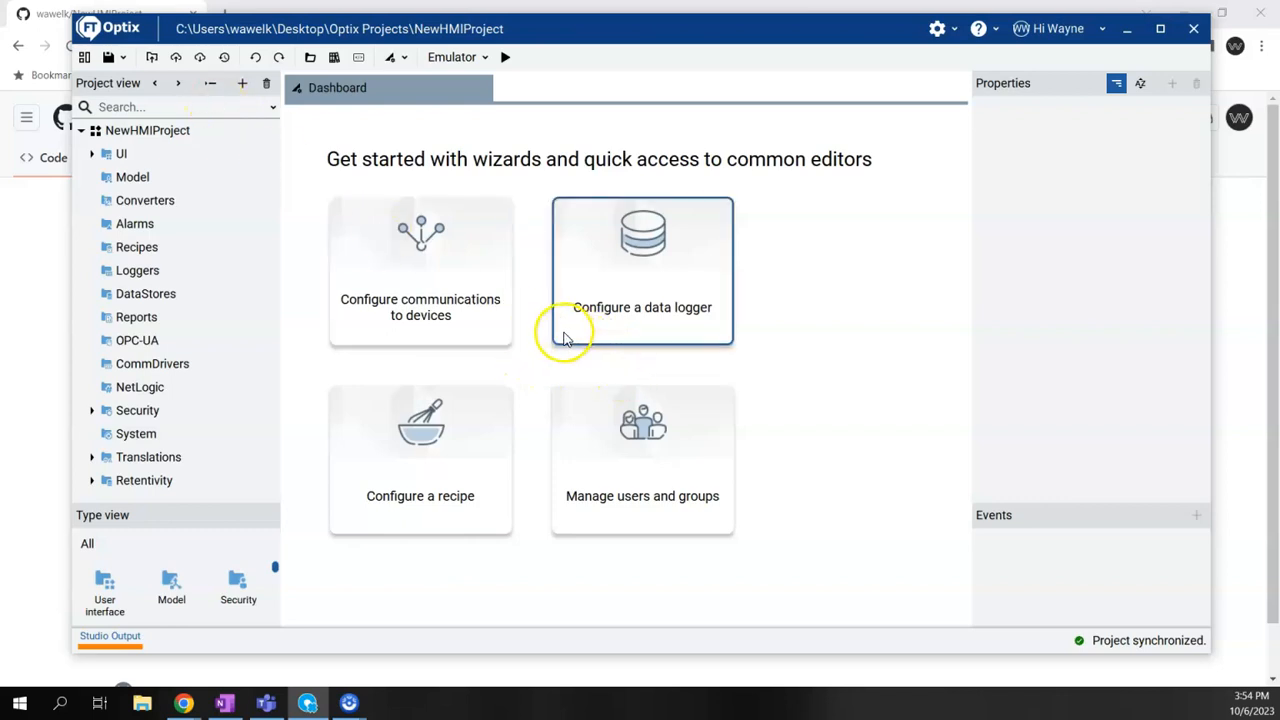
left_click(200, 60)
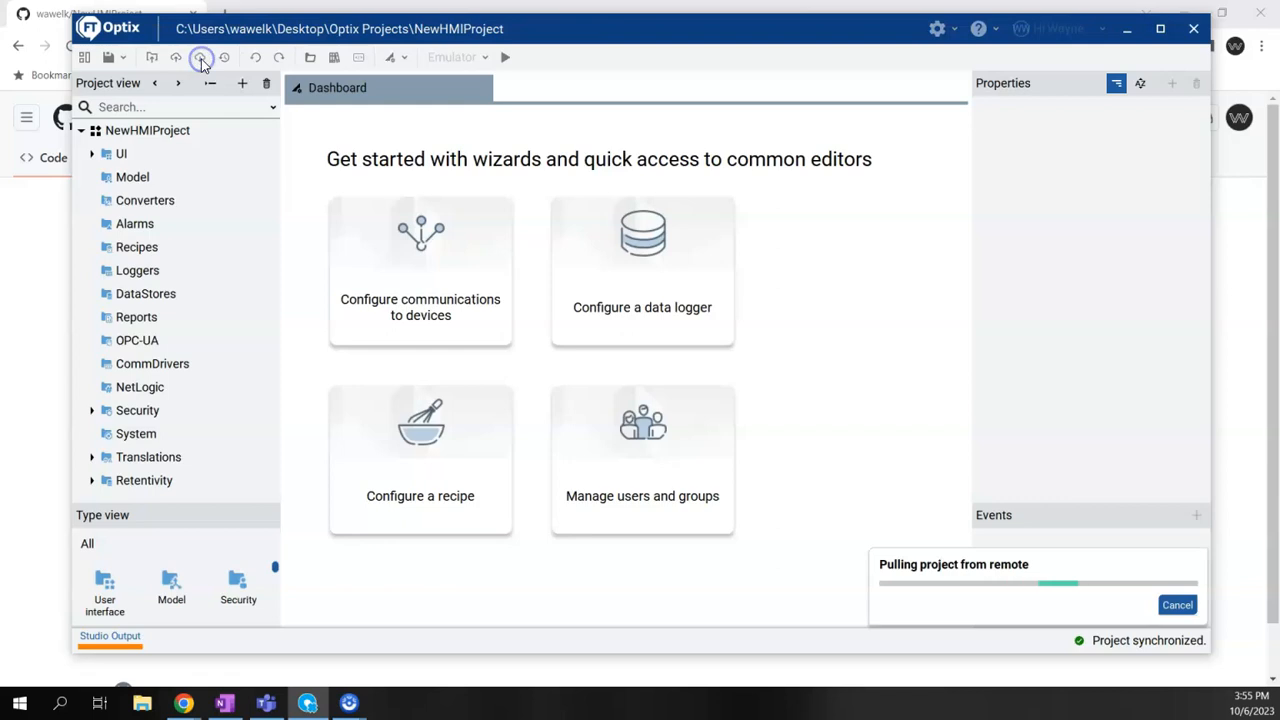